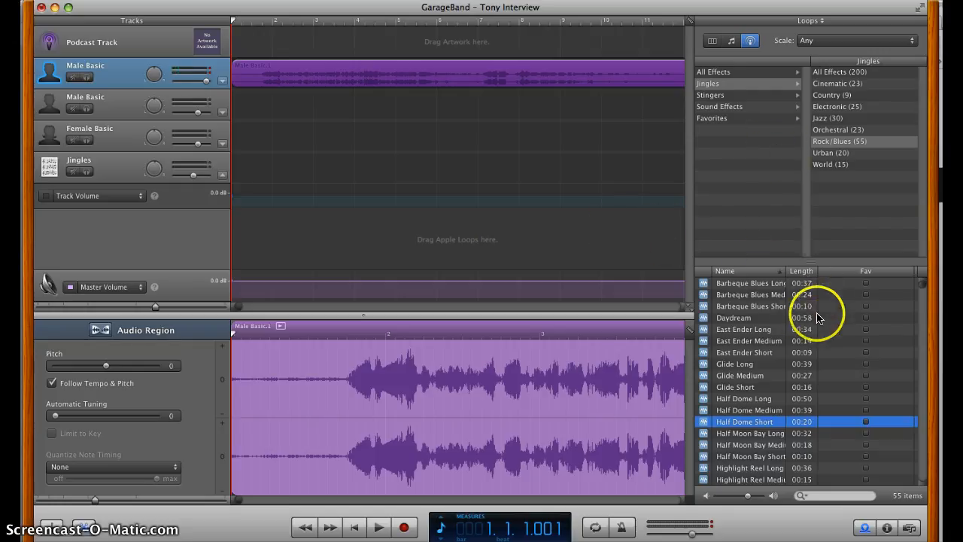
Add the Half Dome Short jingle from the Rock/Blues loops to the very start of the Jingles track.
click(908, 528)
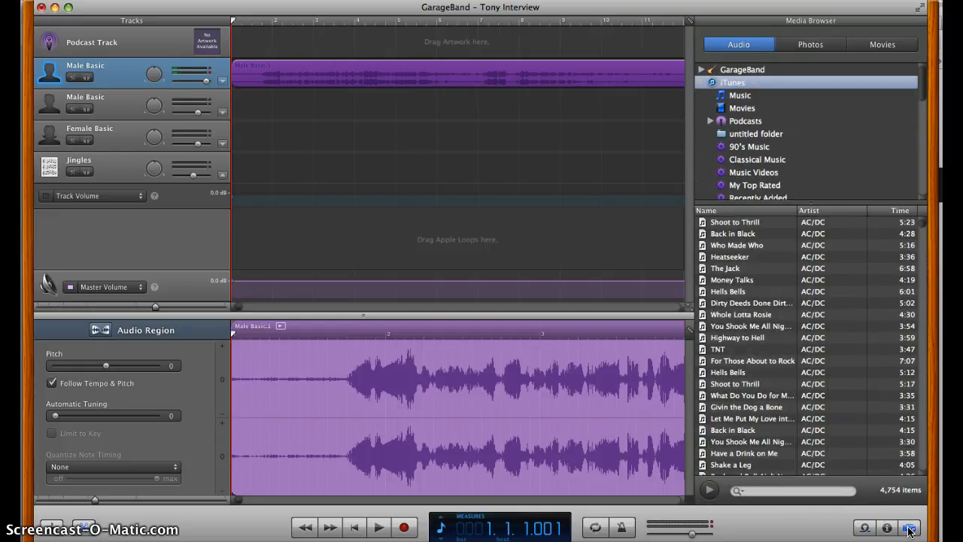
click(865, 528)
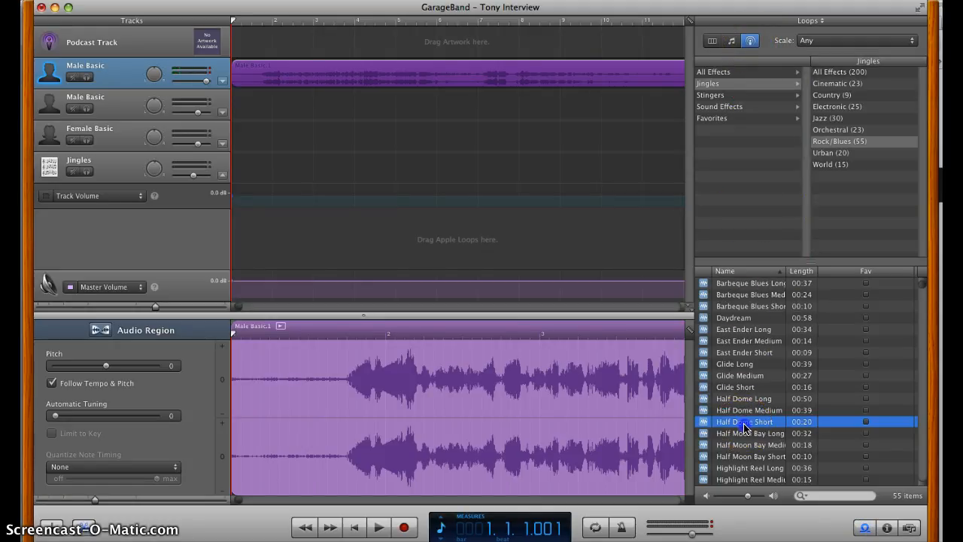
drag(745, 427, 236, 163)
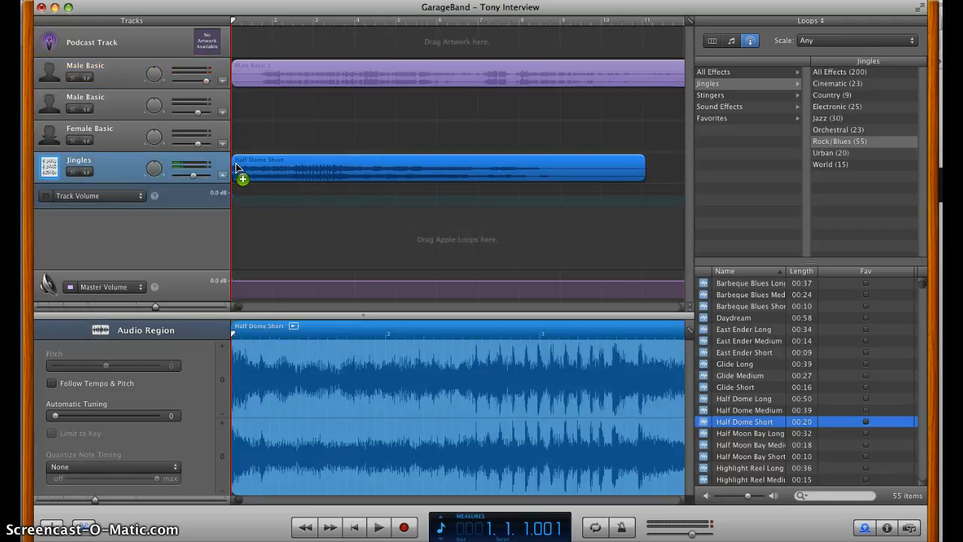
Lower the first Male Basic track's volume, play the opening, and return the playhead to the start.
click(205, 83)
key(space)
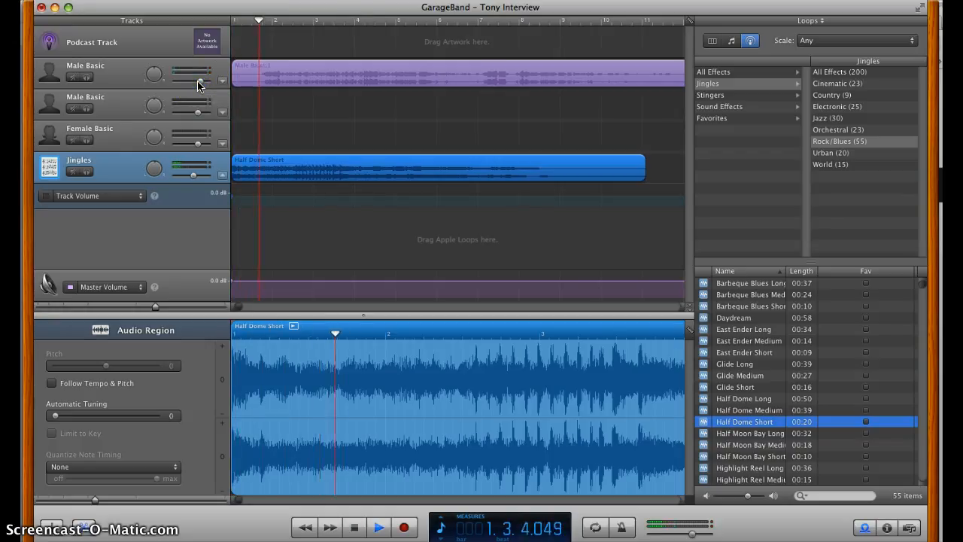
key(space)
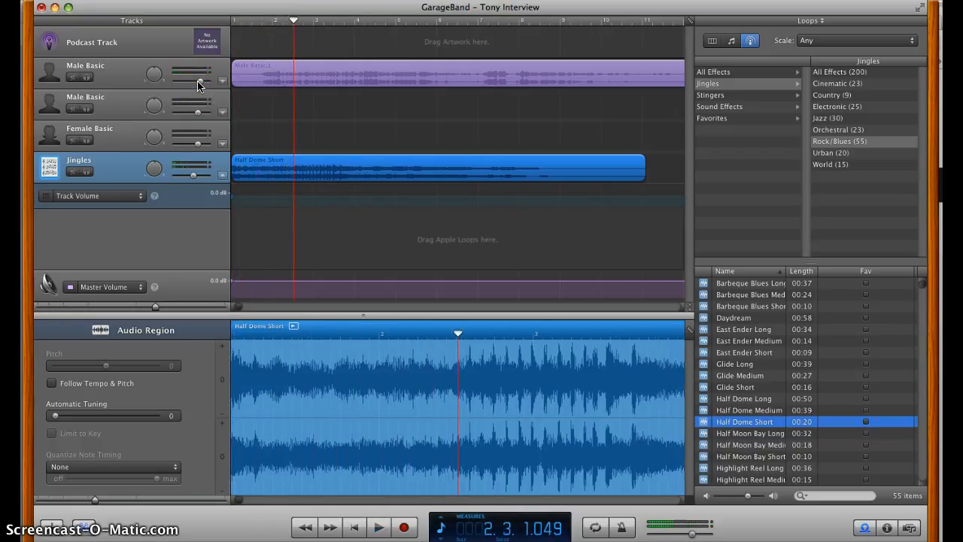
click(222, 30)
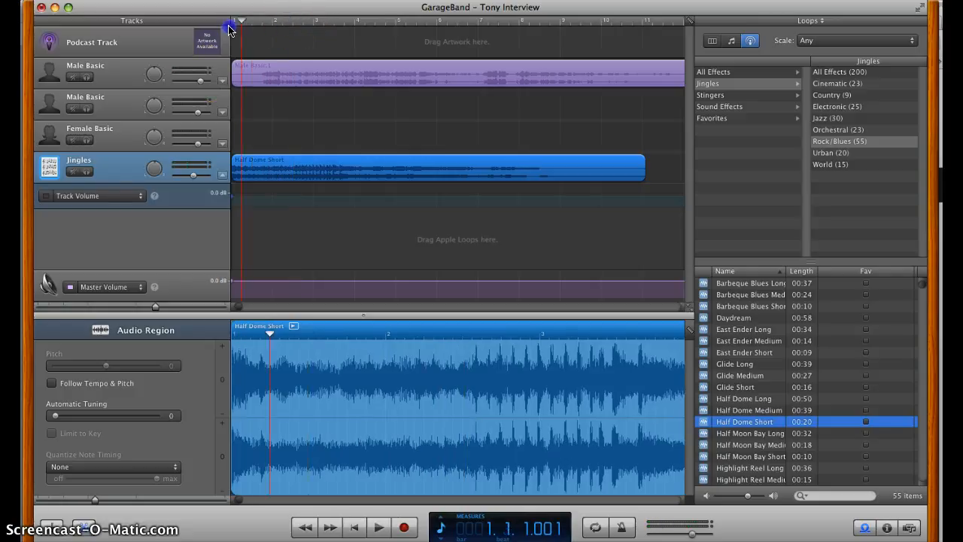
click(132, 82)
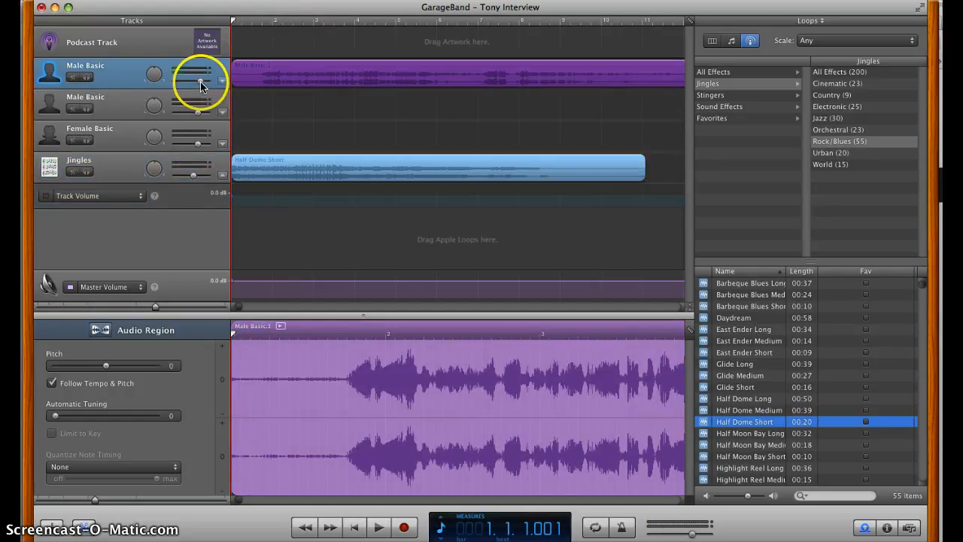
Lower the Jingles track's volume, play the opening to check the balance, and return the playhead to the start.
click(127, 175)
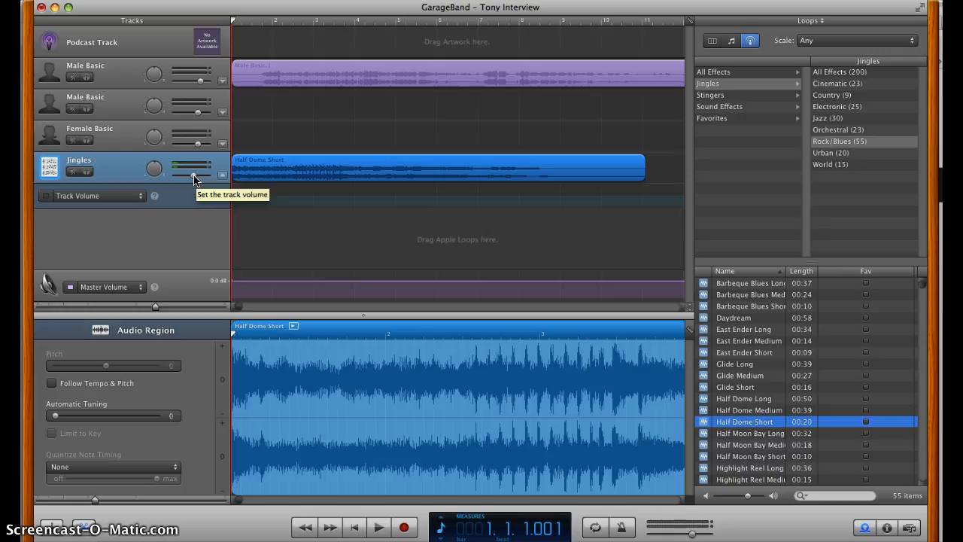
click(194, 179)
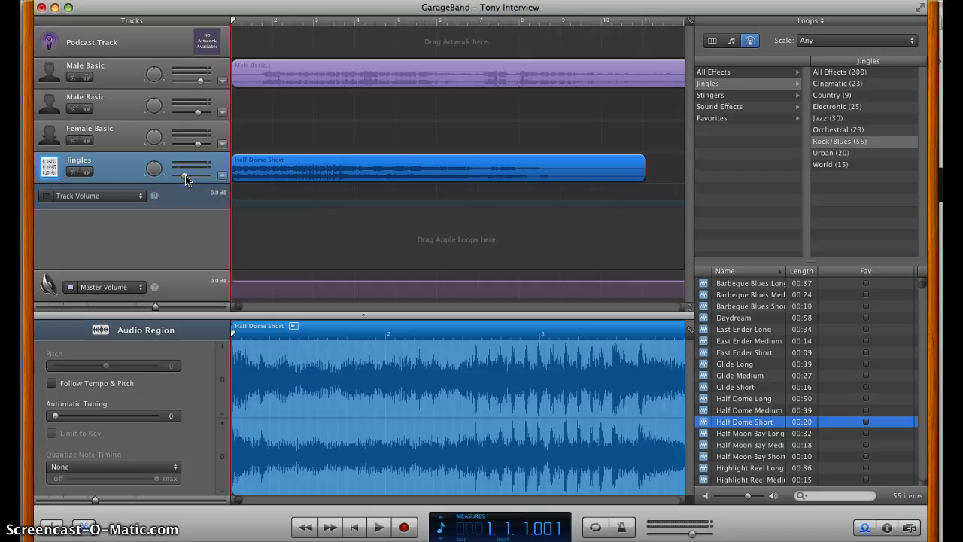
key(space)
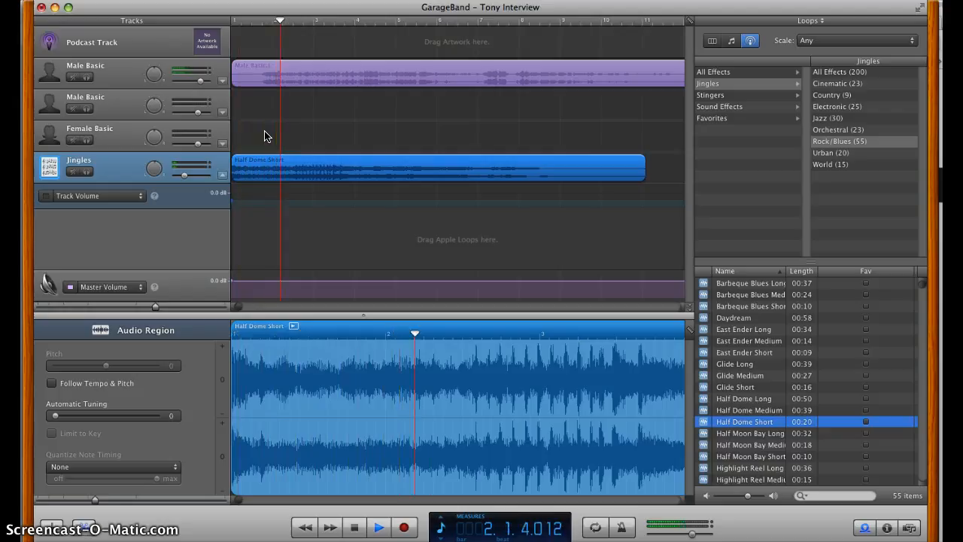
key(XF86AudioRaiseVolume)
key(XF86AudioRaiseVolume)
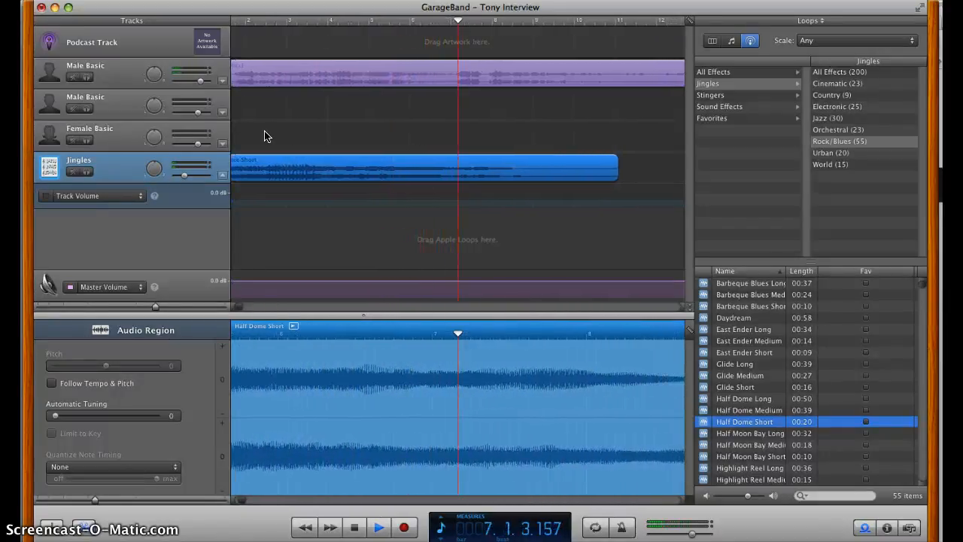
key(space)
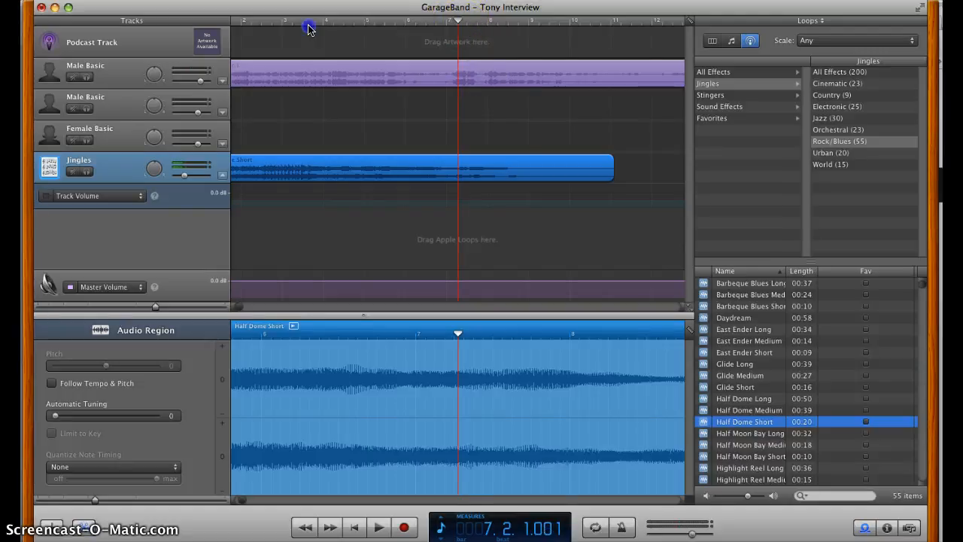
drag(307, 25, 181, 39)
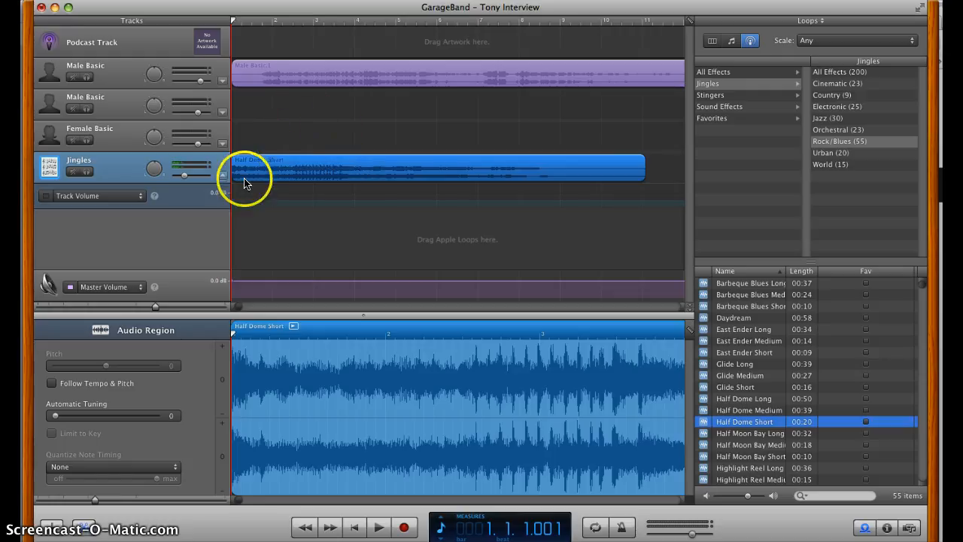
Raise the Jingles track's volume and enable its Track Volume automation curve.
drag(179, 176, 192, 178)
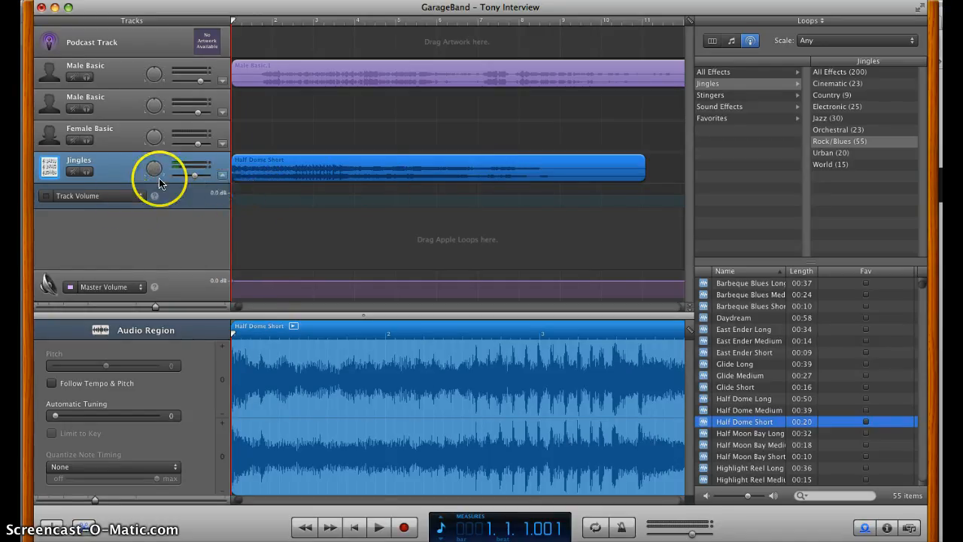
click(221, 176)
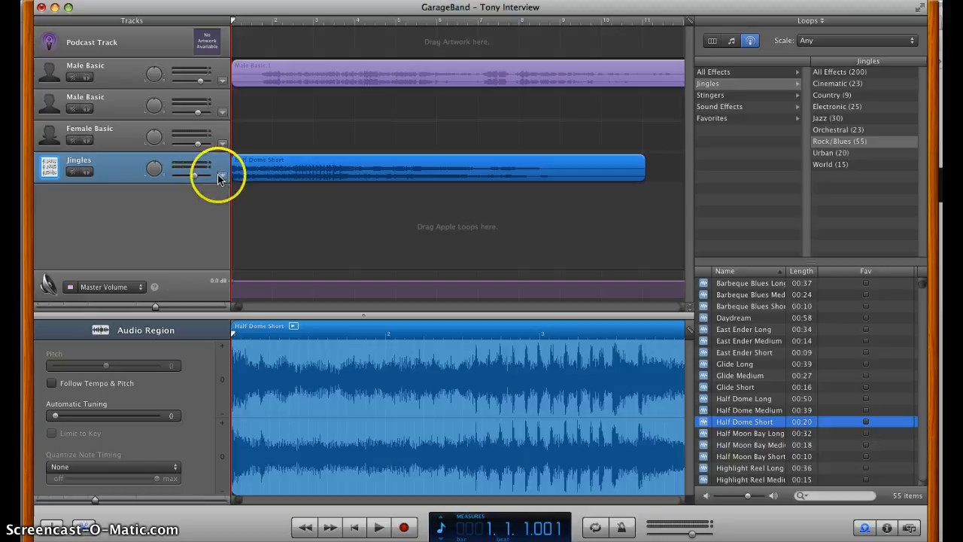
click(221, 177)
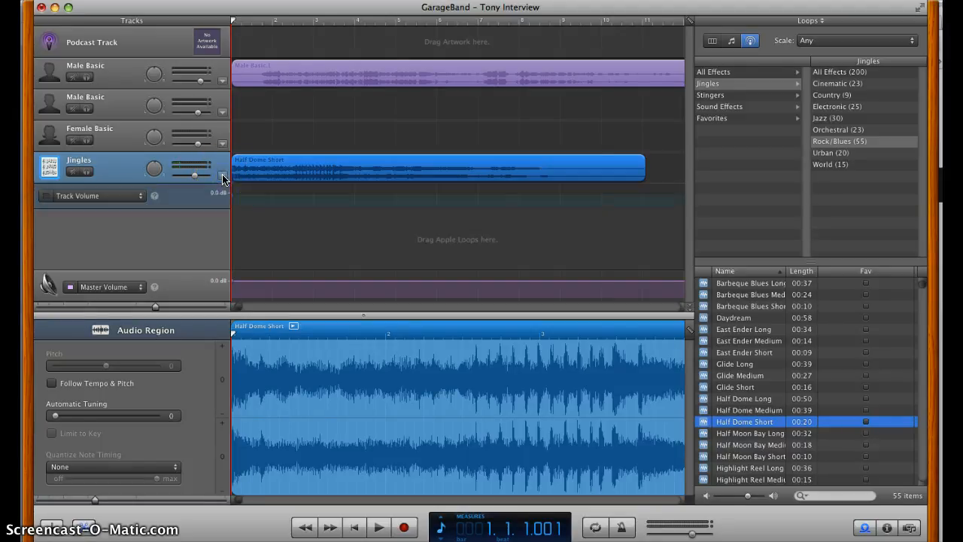
click(46, 196)
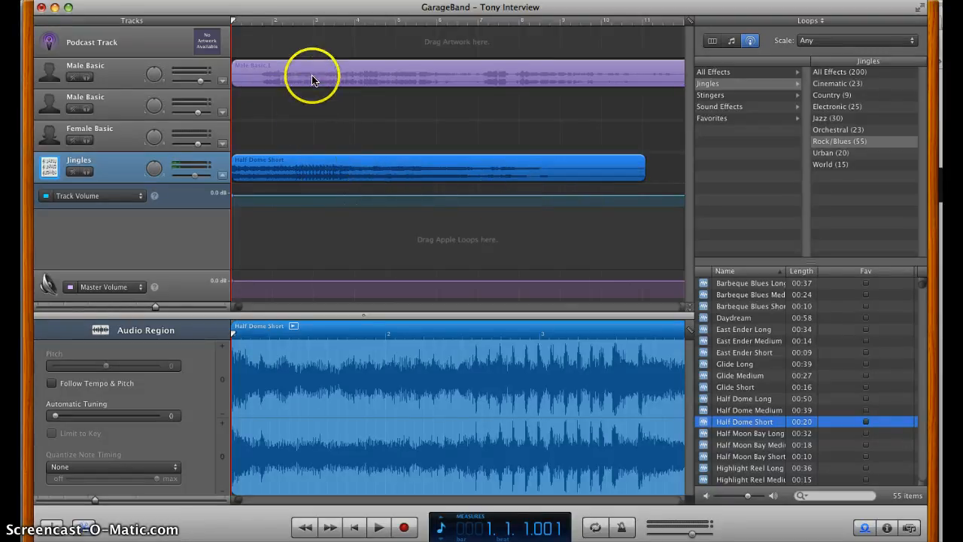
Move the voice region on the first Male Basic track to start at about measure 4 and play the mix.
drag(312, 81, 431, 75)
click(378, 150)
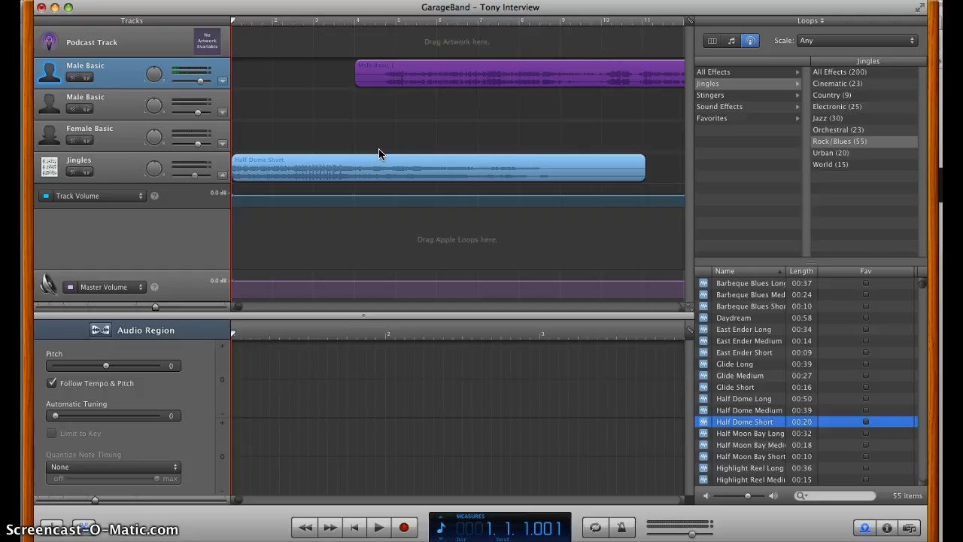
key(space)
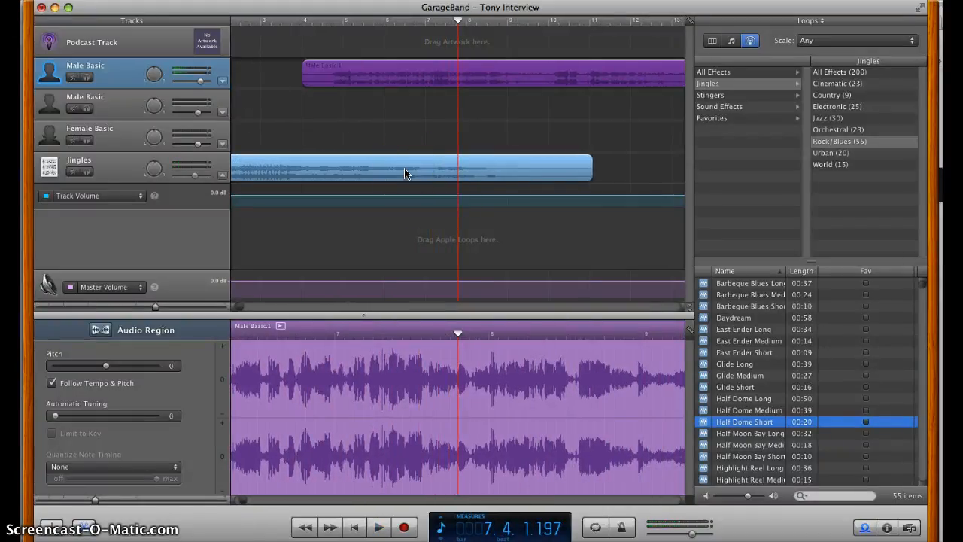
Add Jingles volume points at about measures 4.6 and 6, lowering the second so the music fades under the voice.
click(329, 198)
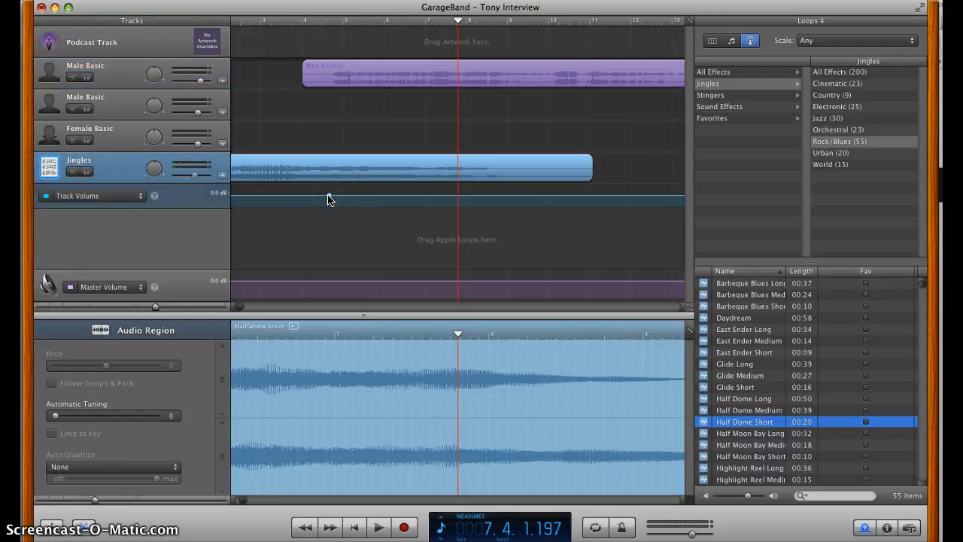
click(329, 198)
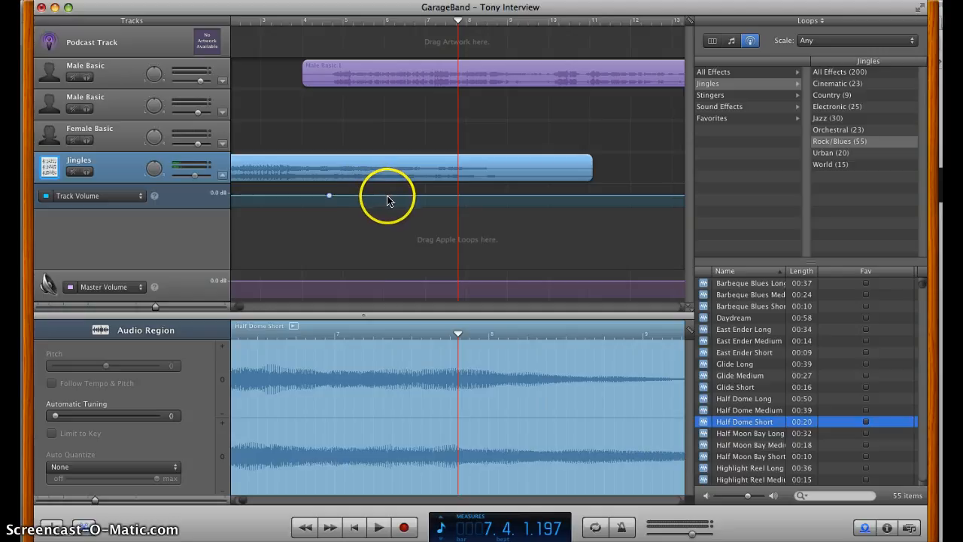
click(387, 198)
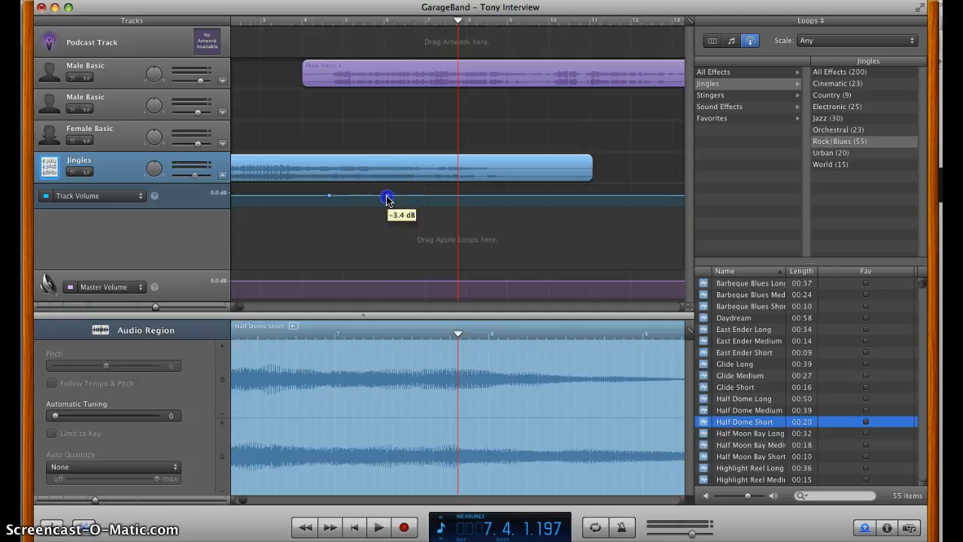
drag(386, 197, 386, 206)
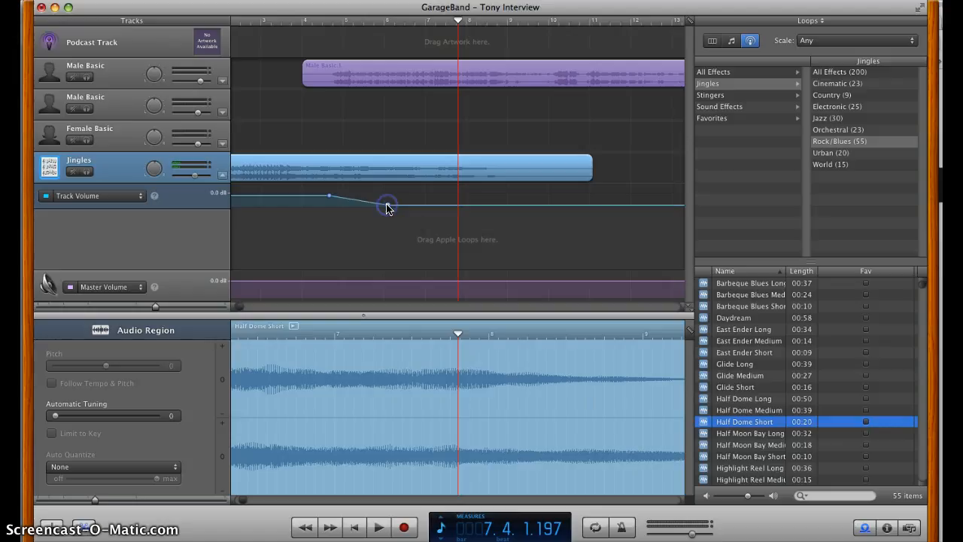
Play the project from the start at a higher system volume to check the fade, then return to the start.
drag(458, 23, 204, 32)
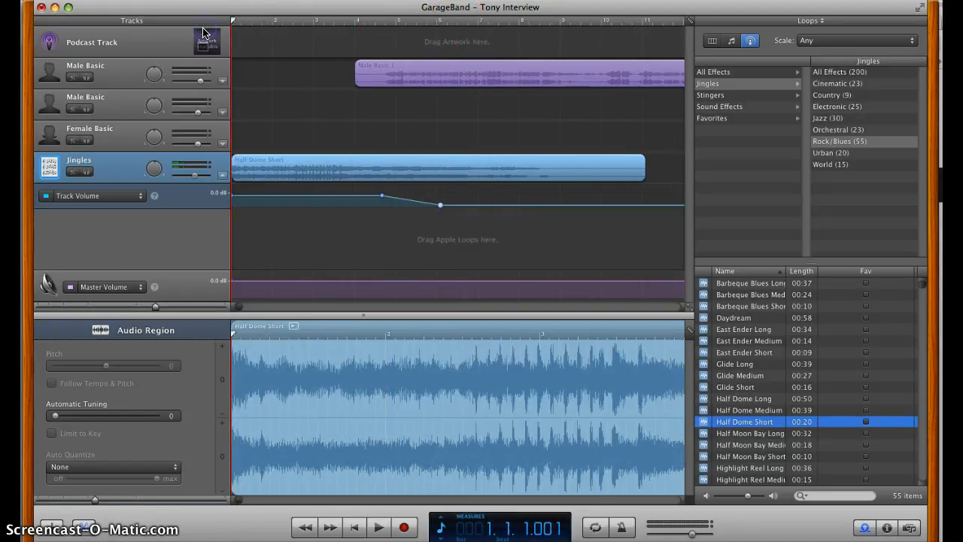
key(space)
click(294, 103)
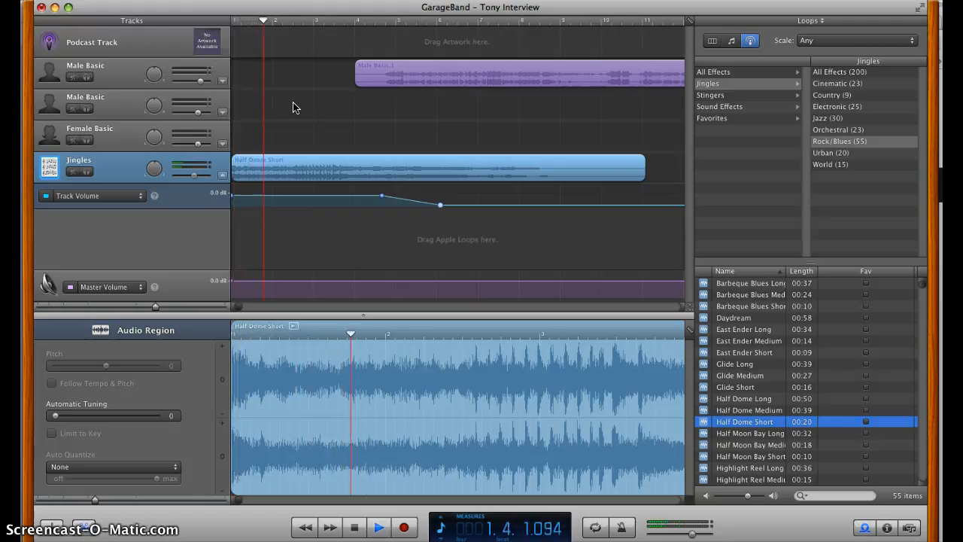
key(XF86AudioRaiseVolume)
key(XF86AudioRaiseVolume)
key(XF86AudioRaiseVolume)
key(XF86AudioRaiseVolume)
key(XF86AudioRaiseVolume)
key(XF86AudioRaiseVolume)
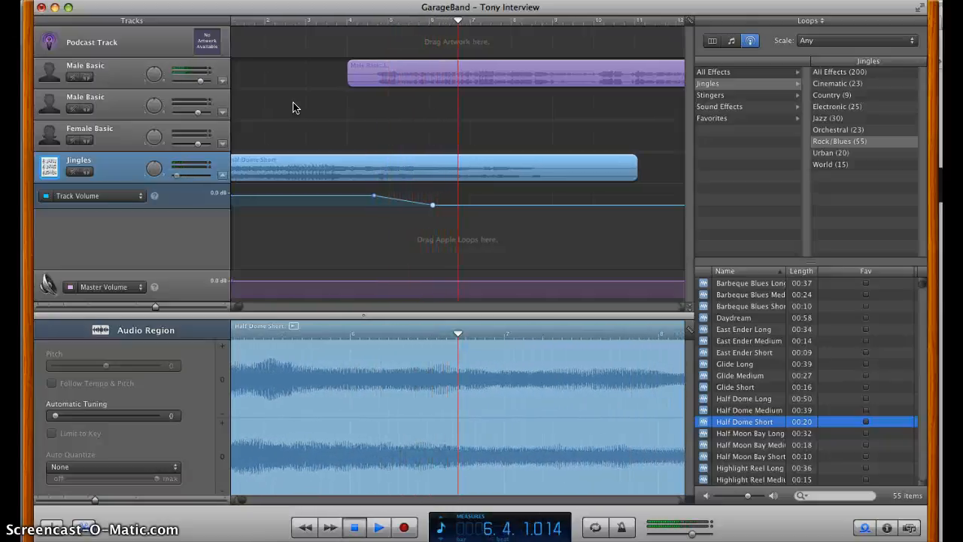
key(space)
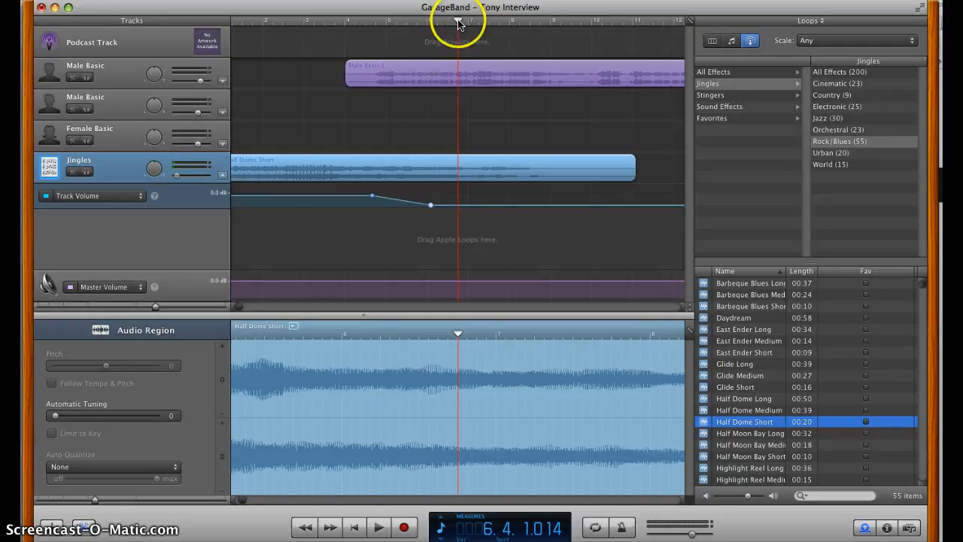
drag(458, 22, 197, 28)
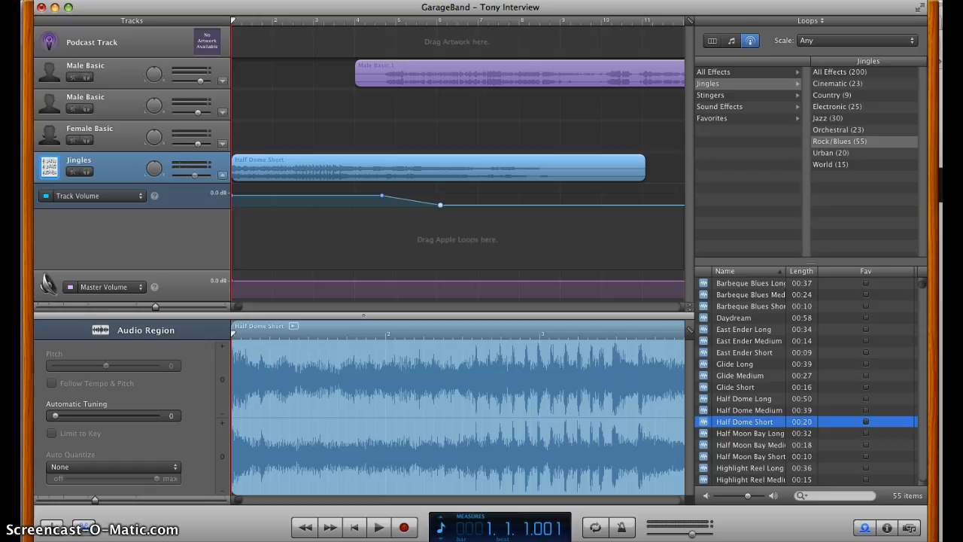
Export the podcast to the Desktop using the AAC Encoder with Spoken Podcast audio settings.
click(268, 0)
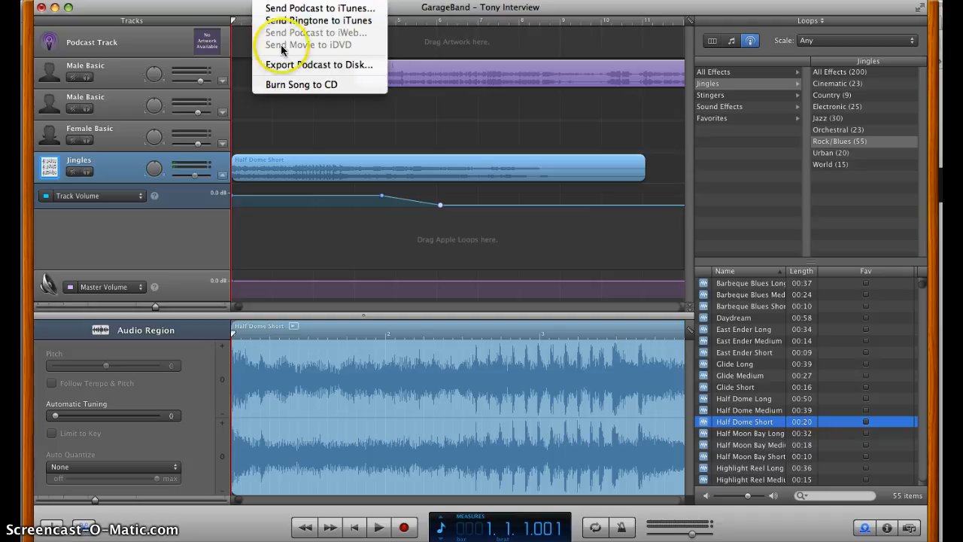
click(372, 68)
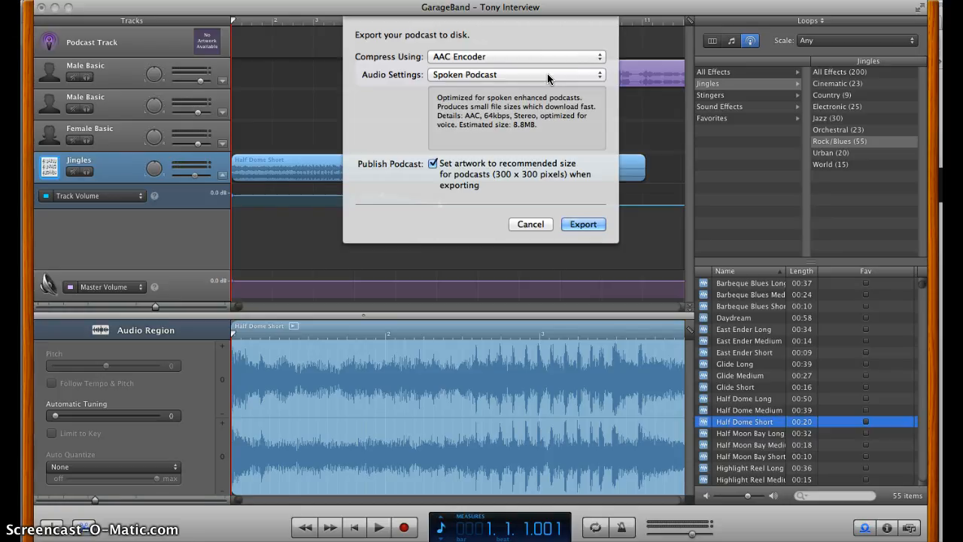
click(583, 224)
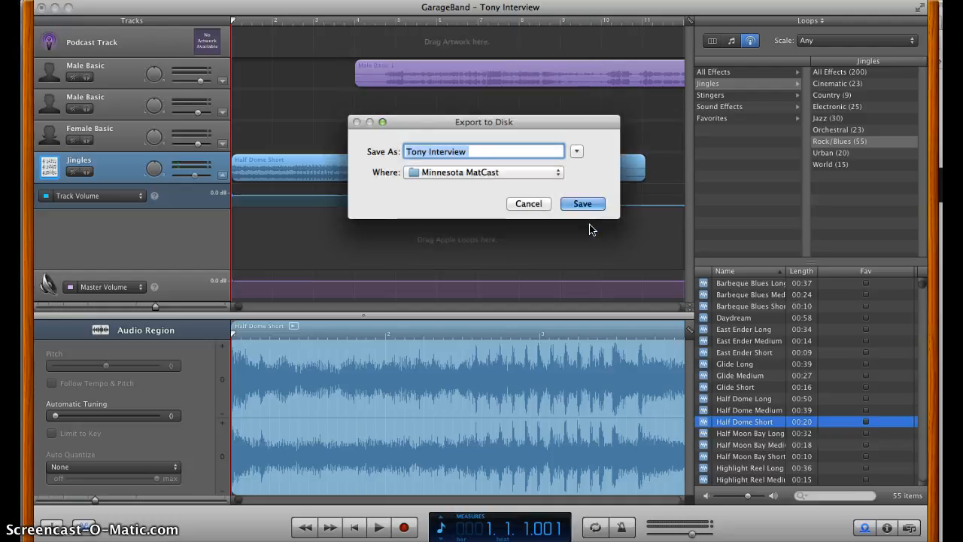
click(540, 172)
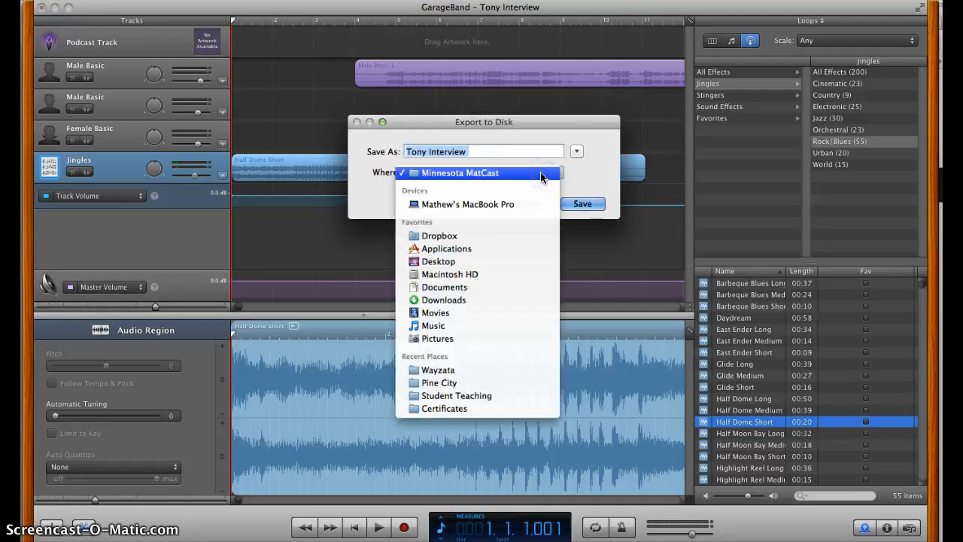
click(472, 261)
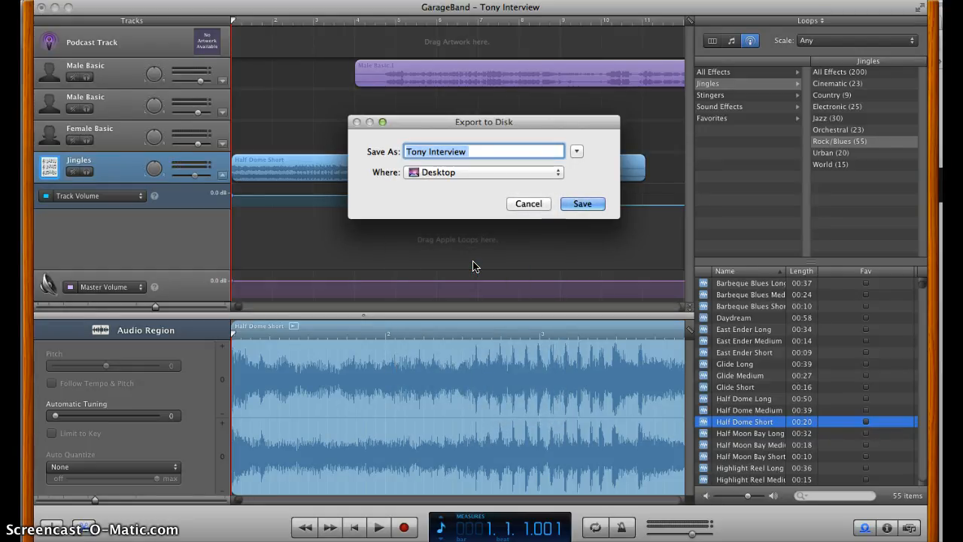
click(598, 203)
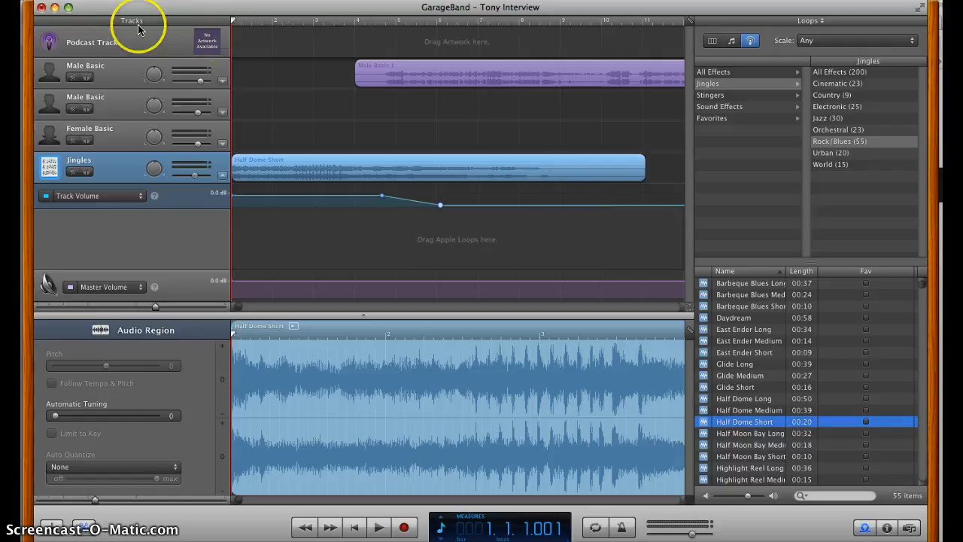
Minimize the project, switch to the Moodle course page in the web browser, and look through its lesson sections.
click(55, 8)
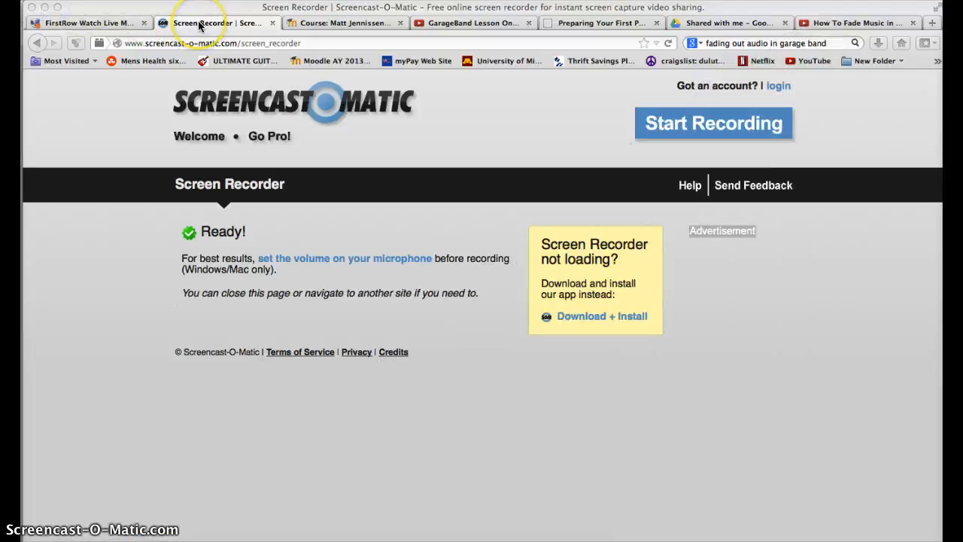
click(303, 25)
scroll(322, 189, up, 2)
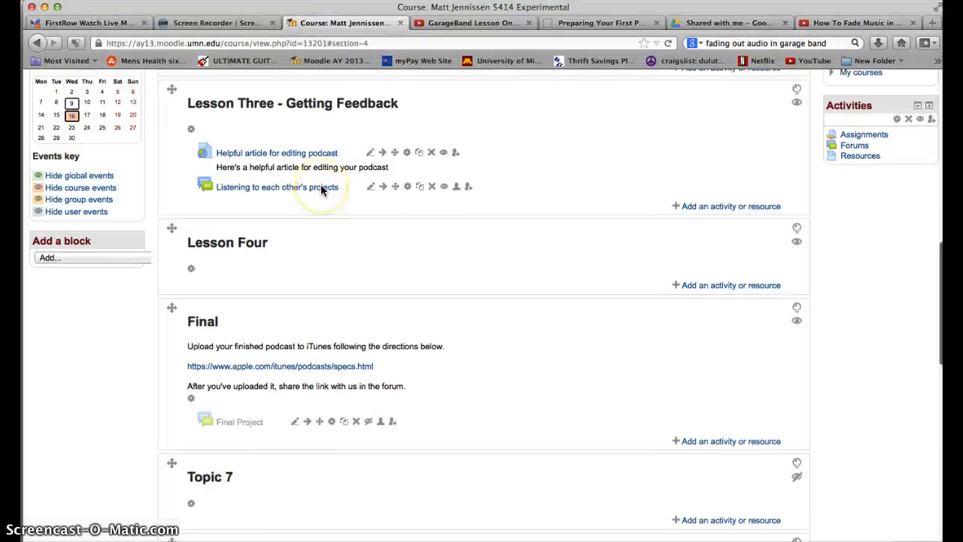